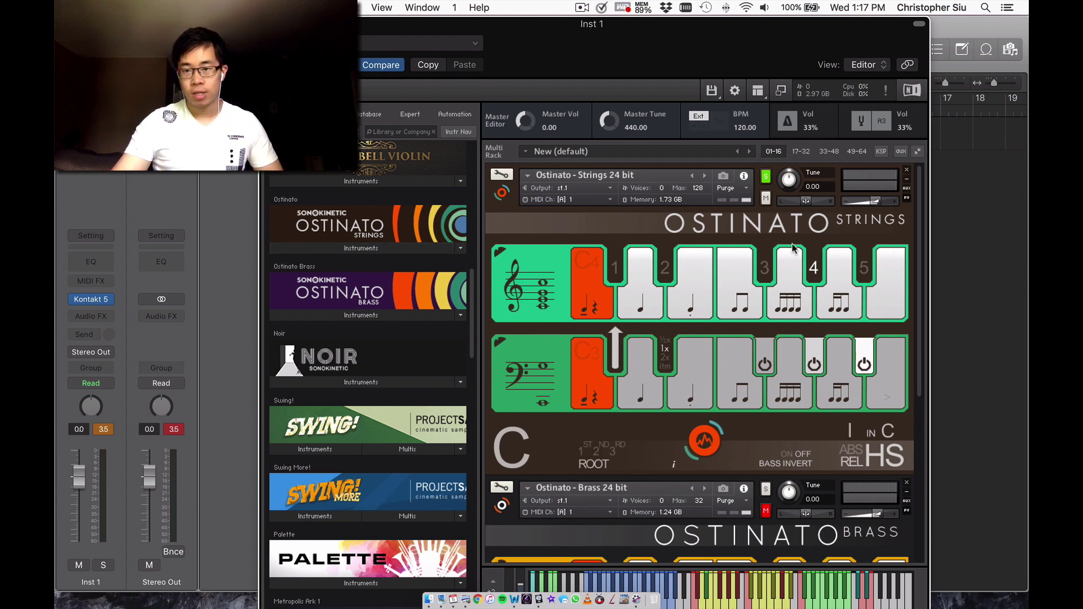
# Scroll the Kontakt rack down and back up to view the Ostinato Strings panel
pyautogui.scroll(-4, 795, 282)
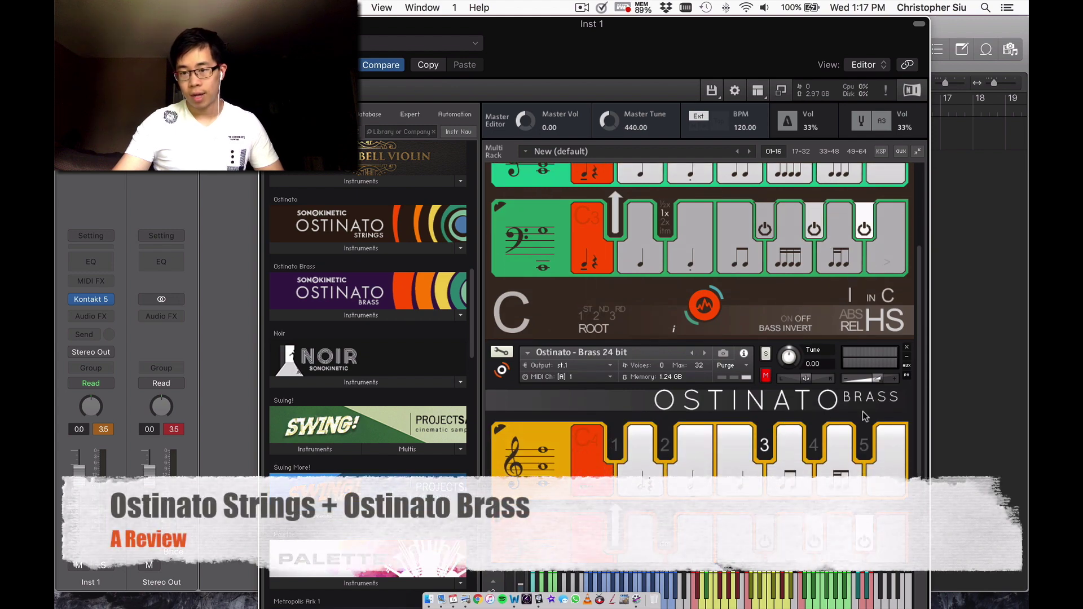
pyautogui.scroll(-4, 864, 416)
pyautogui.scroll(8, 865, 416)
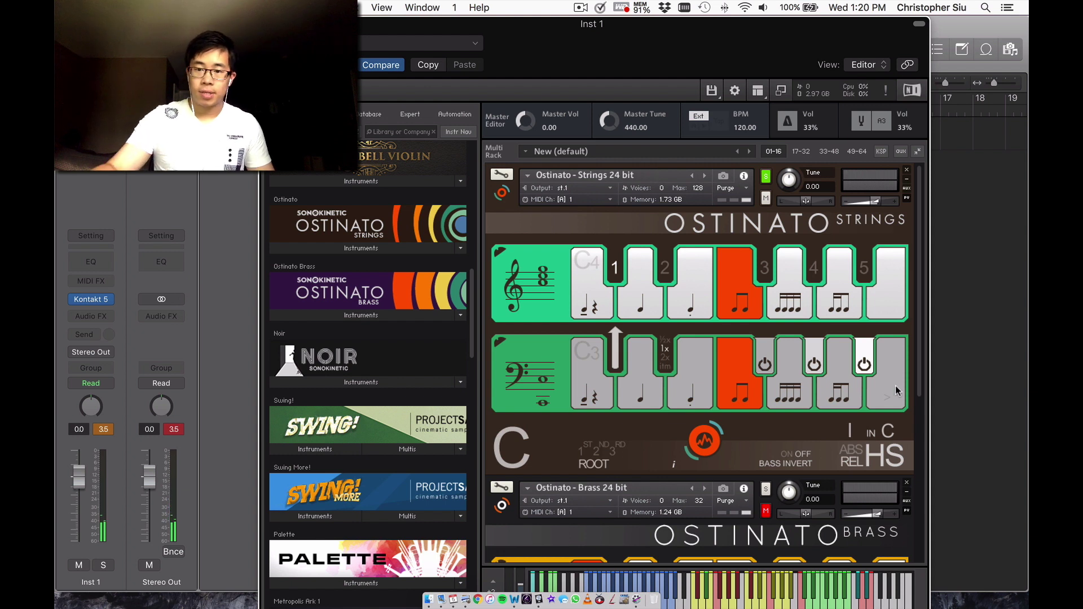
# Switch Ostinato Strings chord reading to ABS mode, then back to REL mode
pyautogui.click(857, 452)
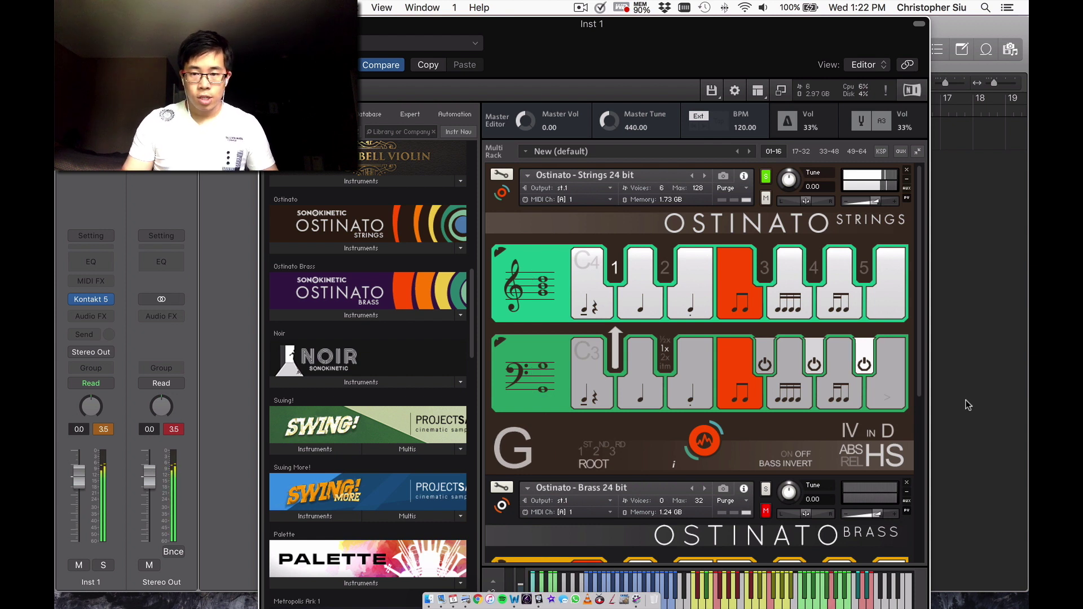
pyautogui.click(882, 466)
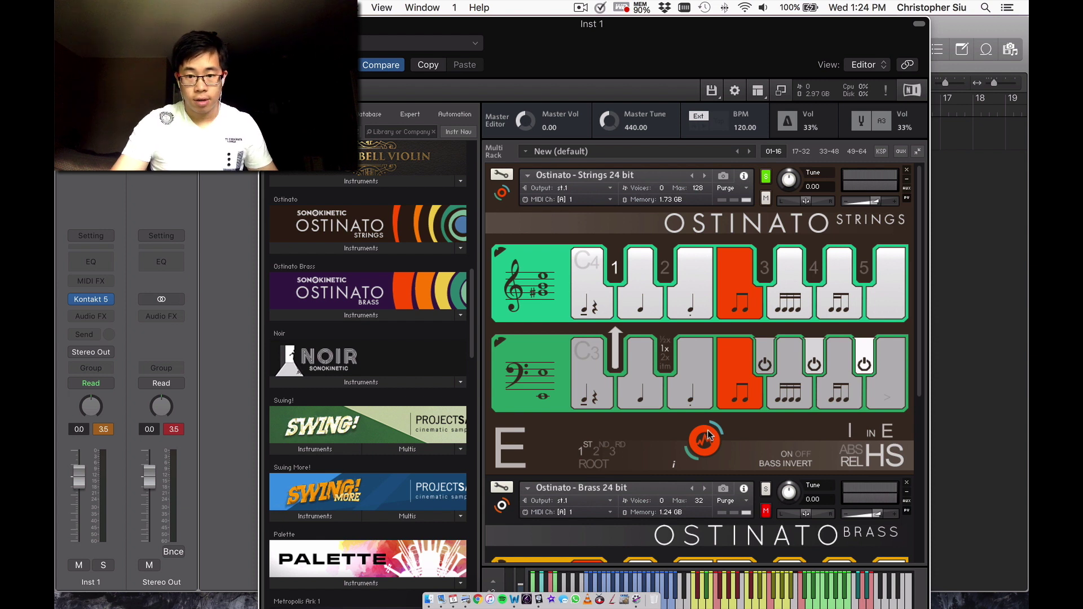
# Re-voice the Ostinato Strings chord to 2nd inversion, then to 3rd inversion
pyautogui.click(596, 447)
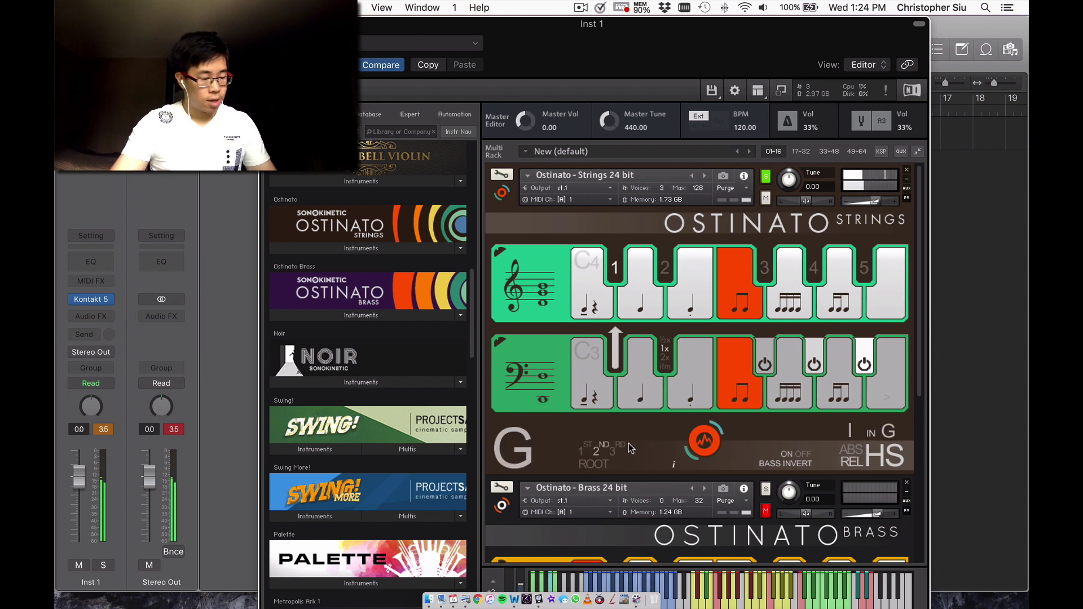
pyautogui.click(628, 444)
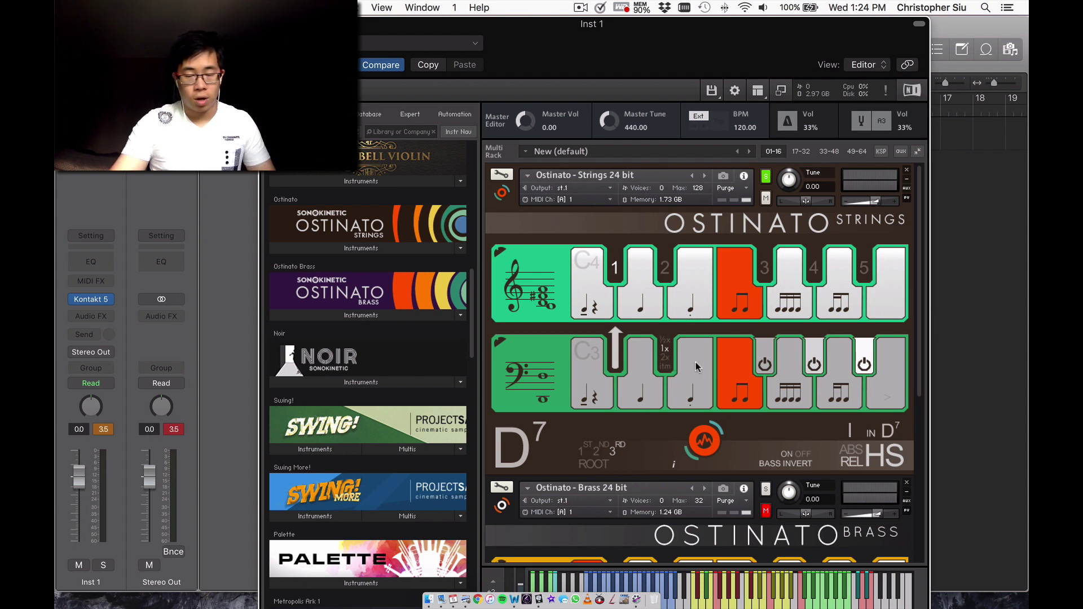
# Set the strings bass row speed to 2x, back to 1x, then ½x in gap 1
pyautogui.click(665, 358)
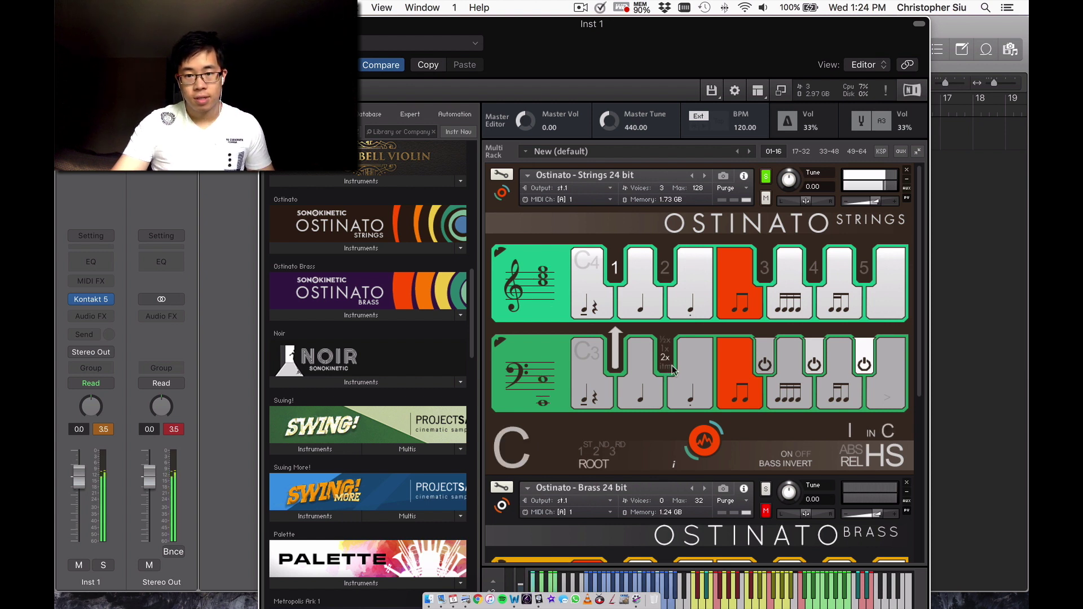
pyautogui.click(671, 367)
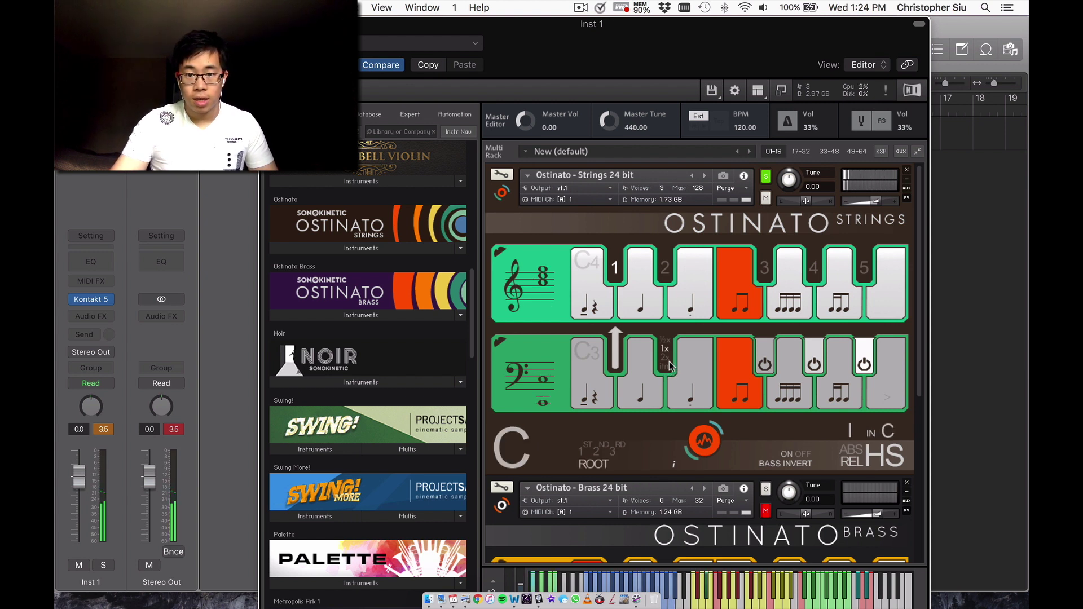
pyautogui.click(670, 366)
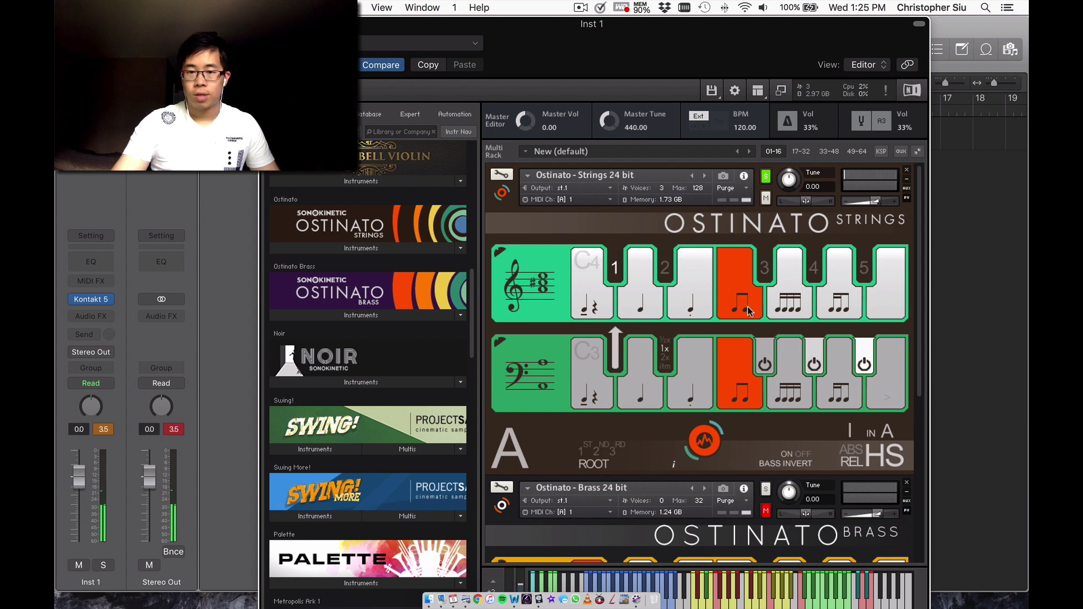
# Check the strings volume, mic and harmonic shift mixer, then scroll to Ostinato Brass
pyautogui.click(707, 440)
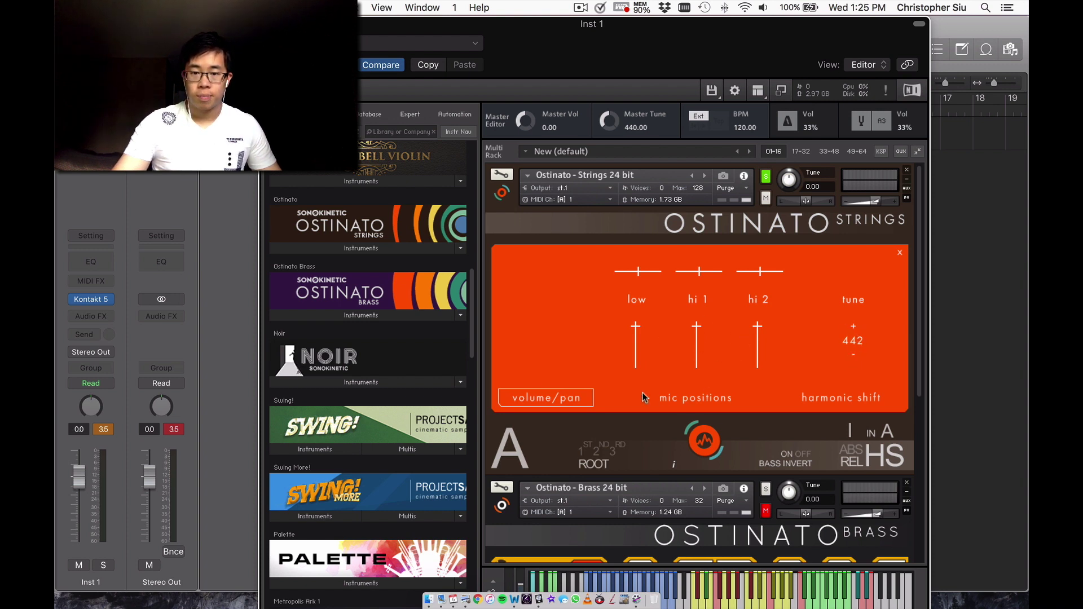
pyautogui.click(714, 427)
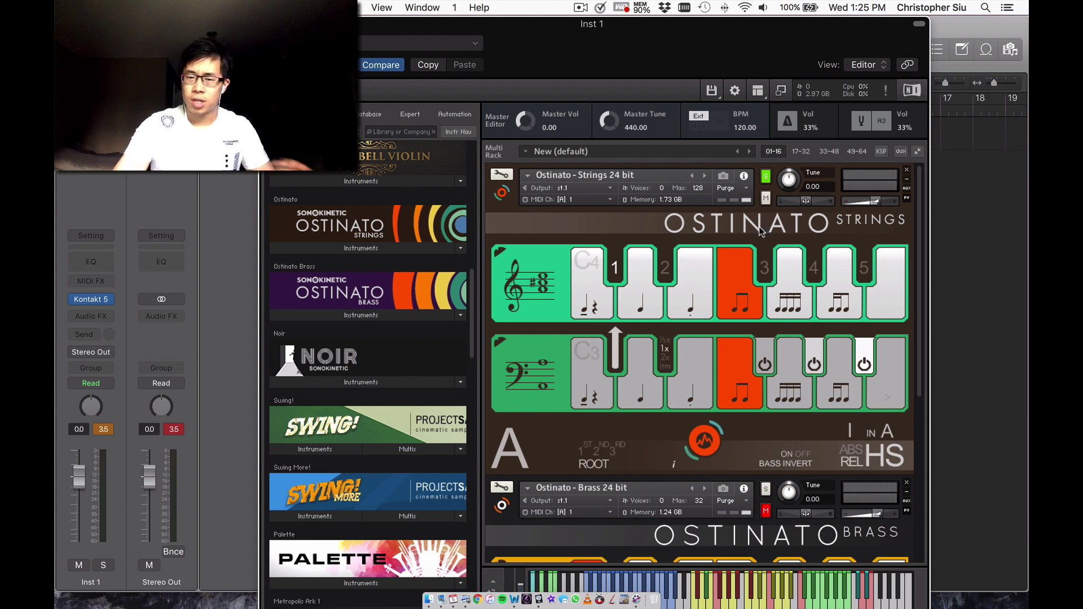
pyautogui.scroll(-5, 761, 231)
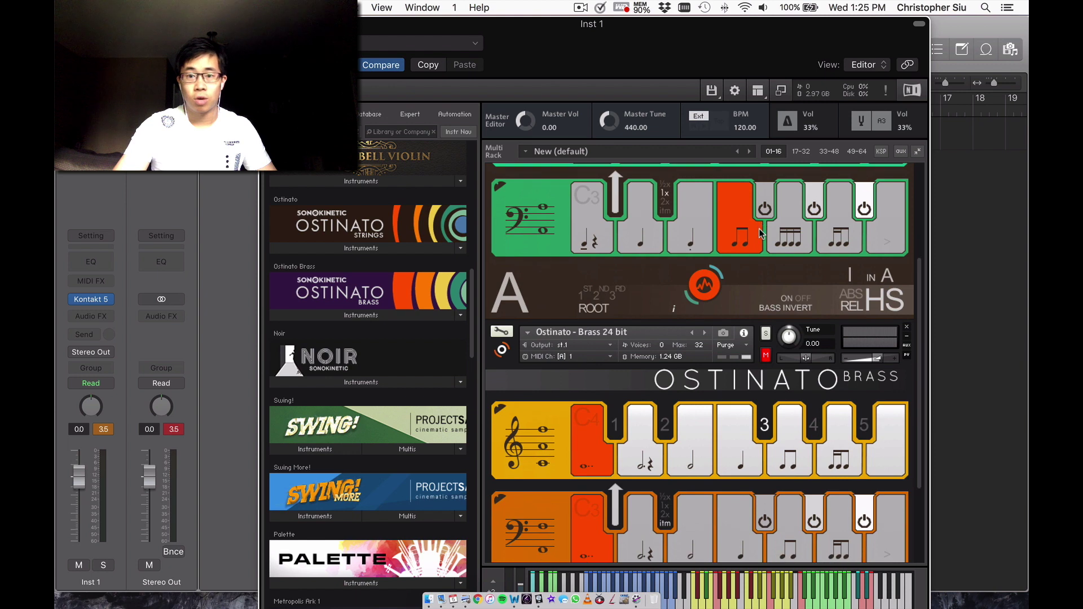
pyautogui.scroll(5, 762, 233)
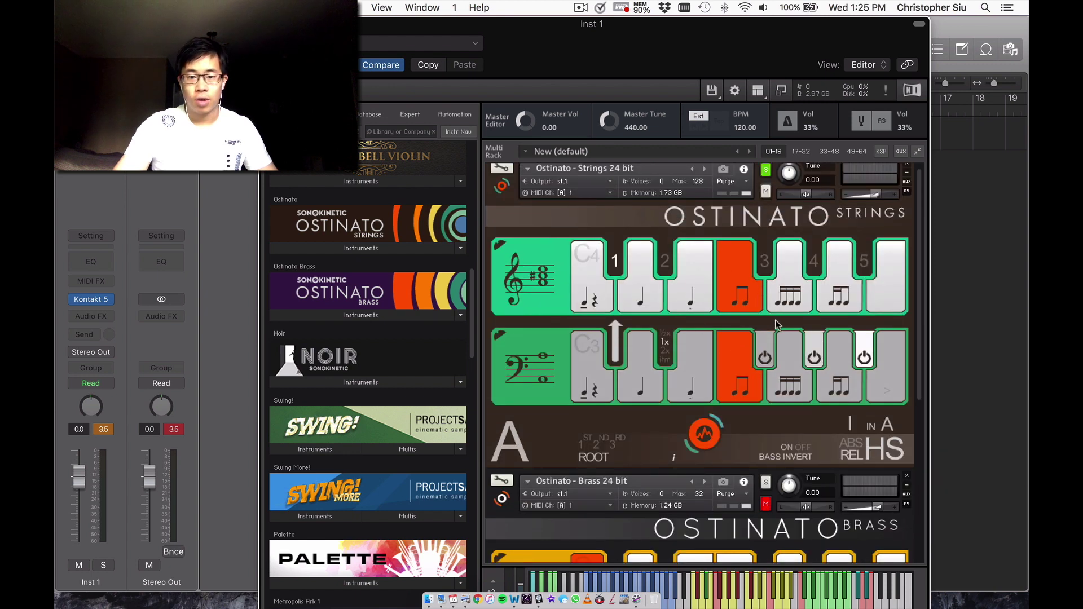
pyautogui.scroll(-5, 776, 320)
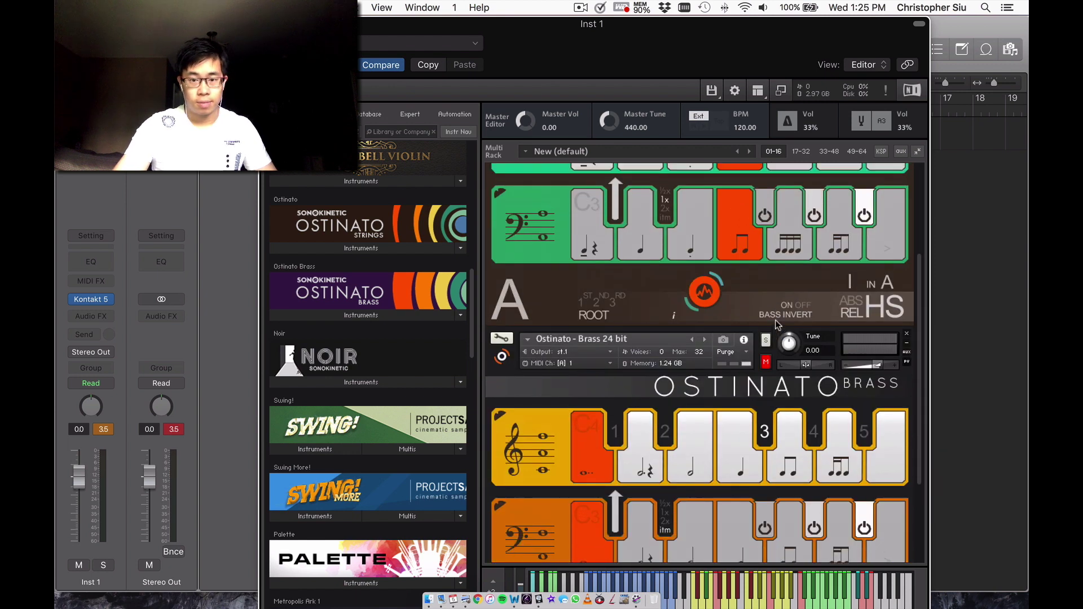
pyautogui.scroll(-2, 775, 320)
pyautogui.scroll(6, 649, 254)
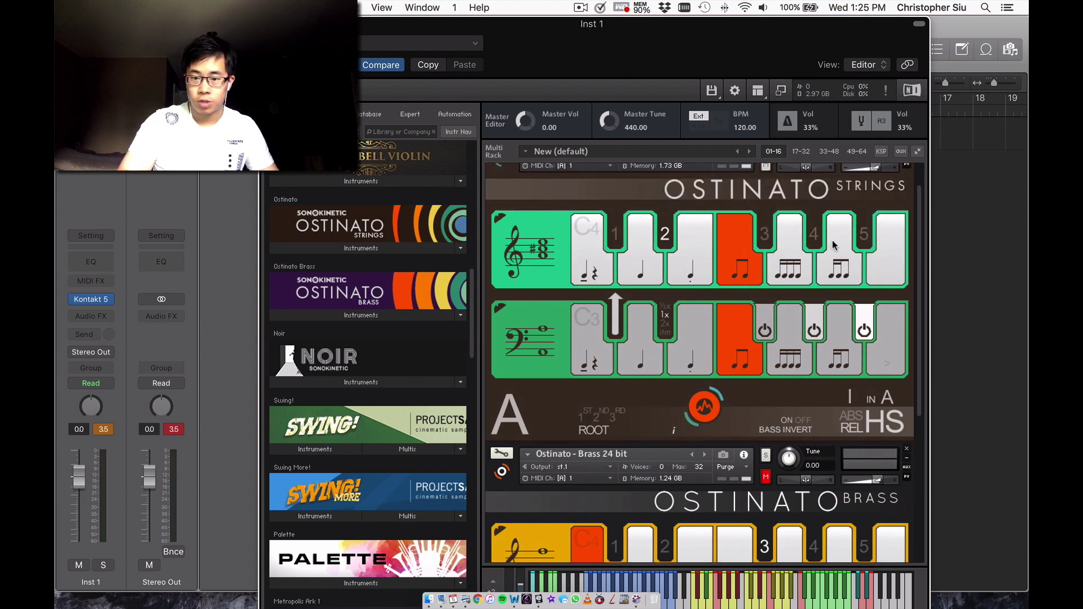
pyautogui.scroll(-5, 801, 243)
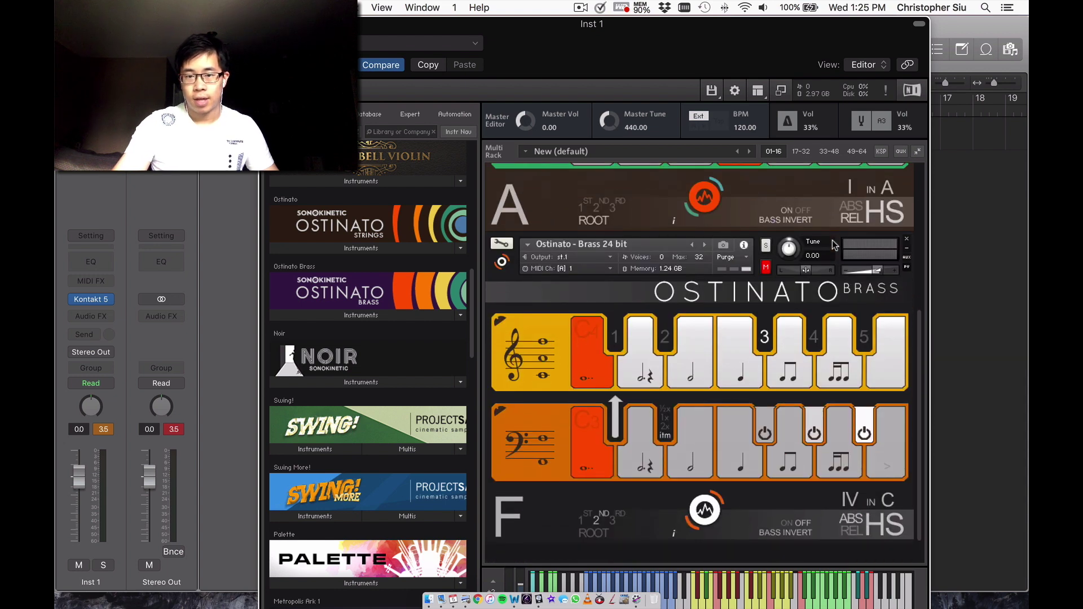
# Solo Ostinato Brass and scroll through its treble and bass pattern rows
pyautogui.click(765, 239)
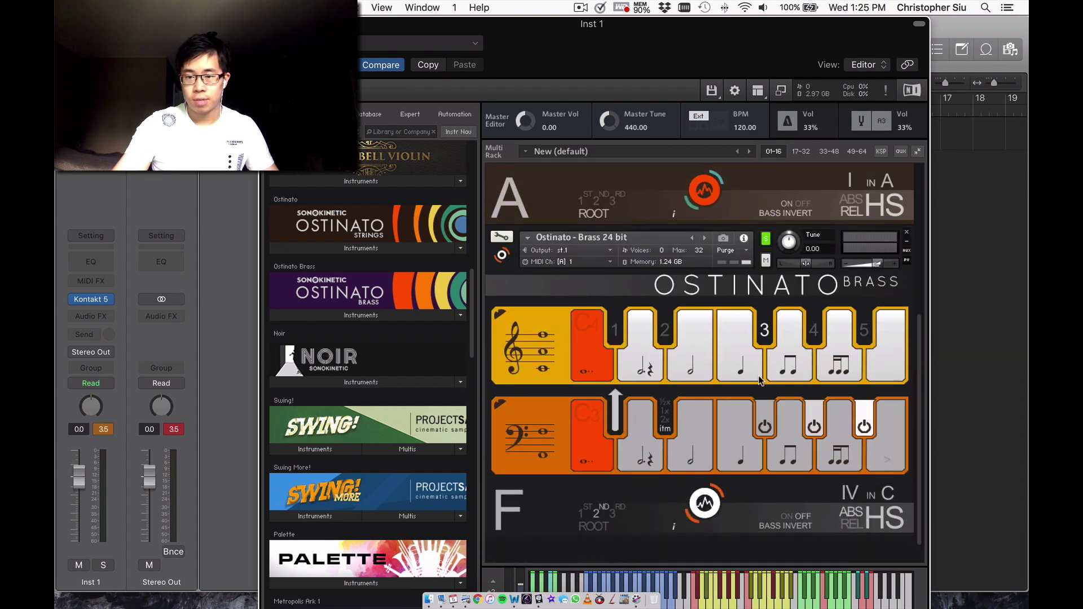
pyautogui.scroll(6, 686, 381)
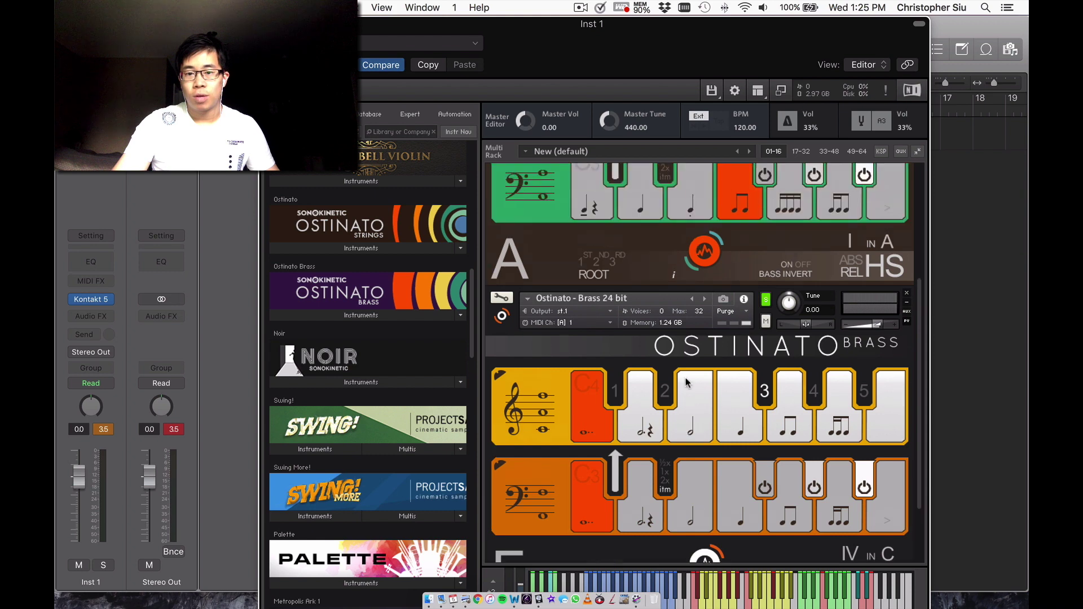
pyautogui.scroll(-4, 686, 377)
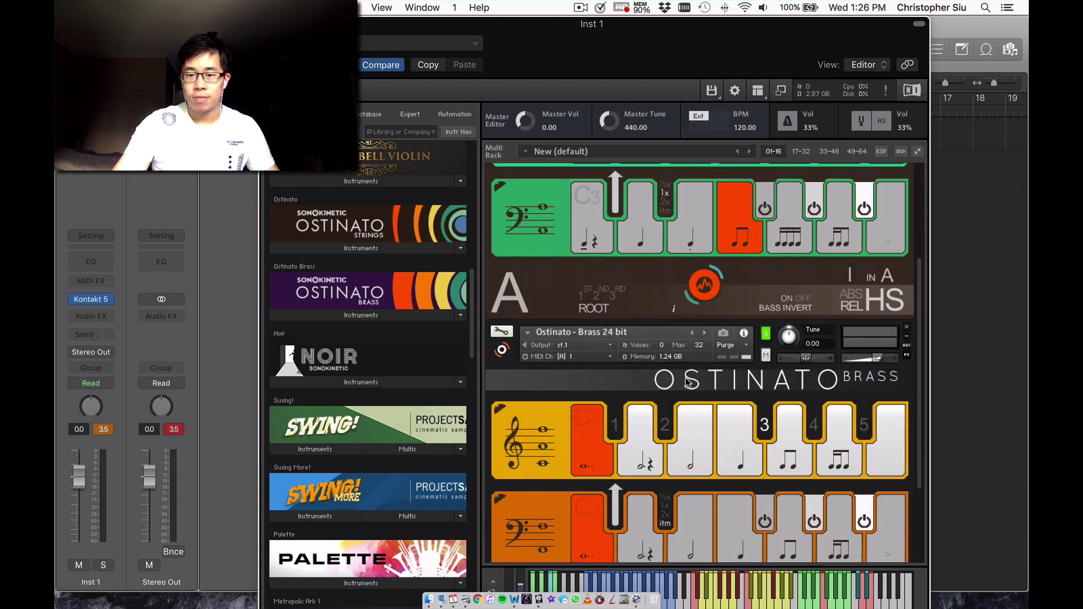
pyautogui.scroll(1, 685, 378)
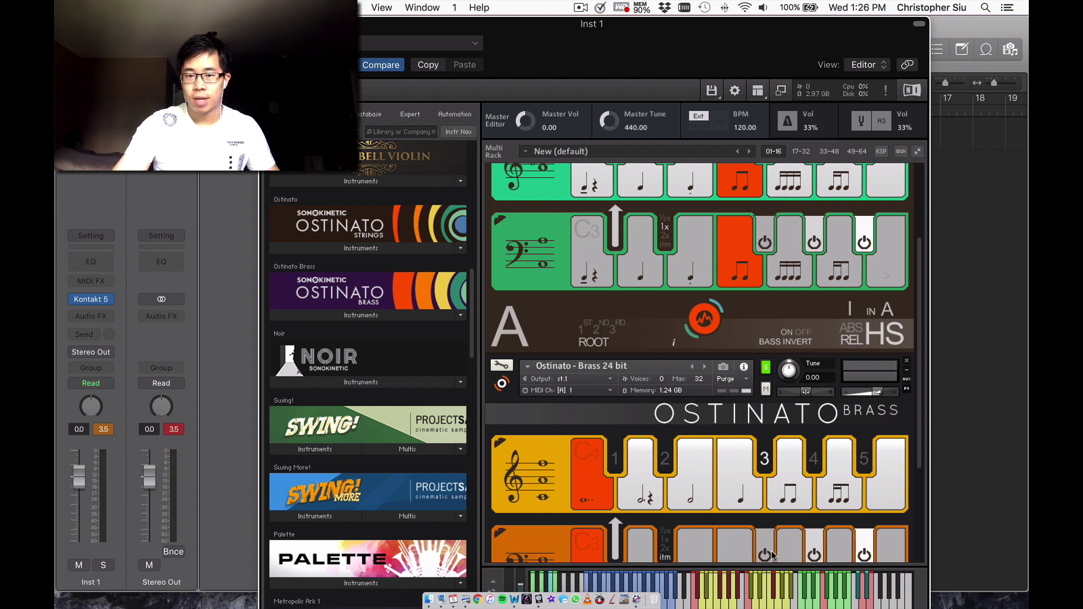
pyautogui.scroll(-1, 625, 411)
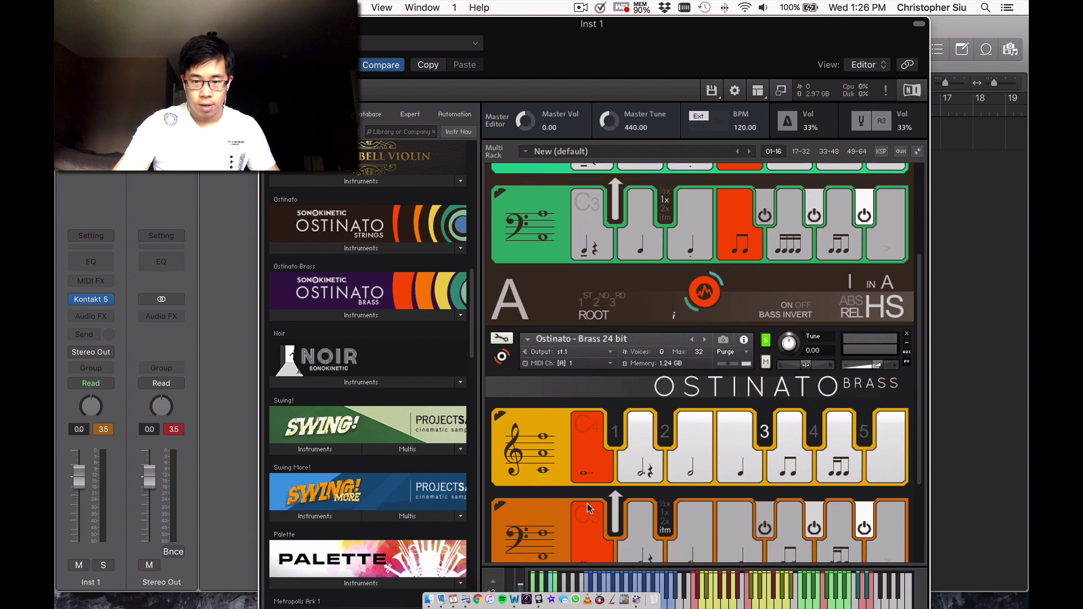
pyautogui.scroll(-1, 590, 469)
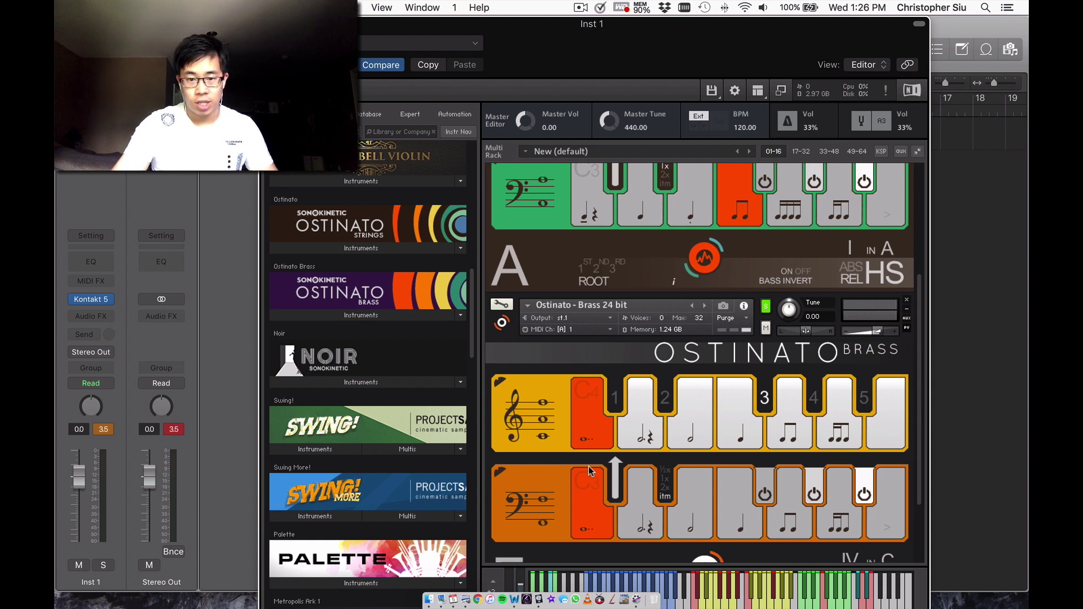
pyautogui.scroll(-2, 588, 452)
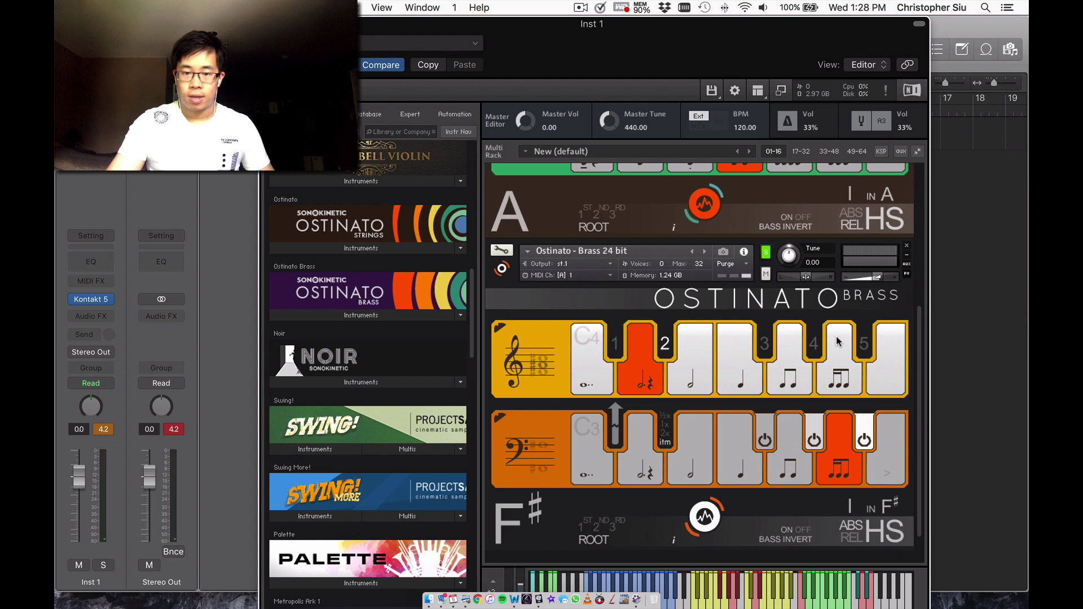
pyautogui.scroll(-1, 838, 341)
# Solo Ostinato Strings to silence the Brass, then take the strings out of solo
pyautogui.scroll(5, 837, 340)
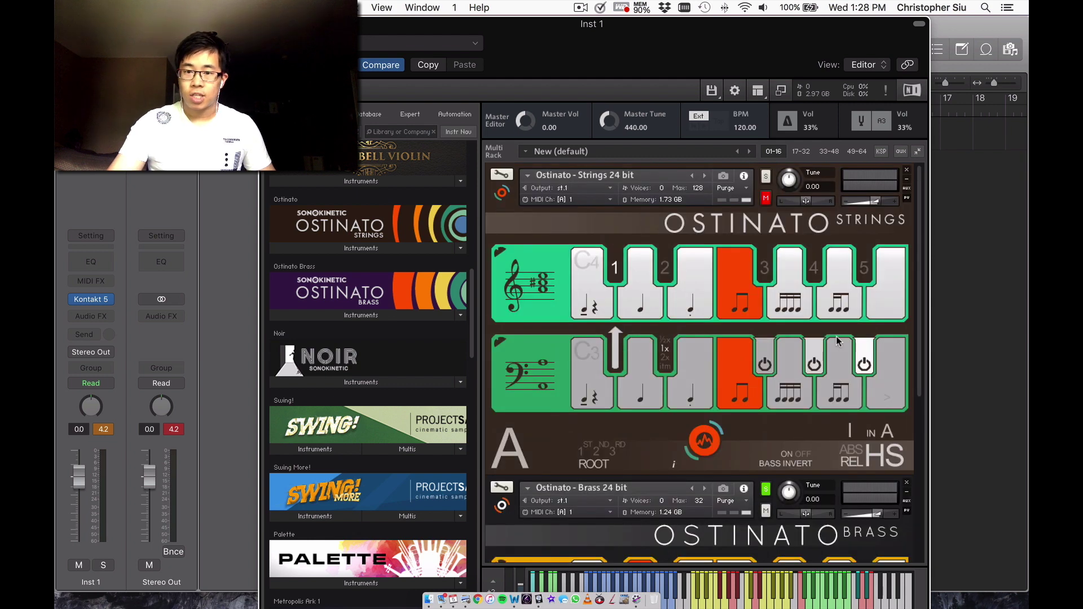
pyautogui.scroll(-3, 739, 235)
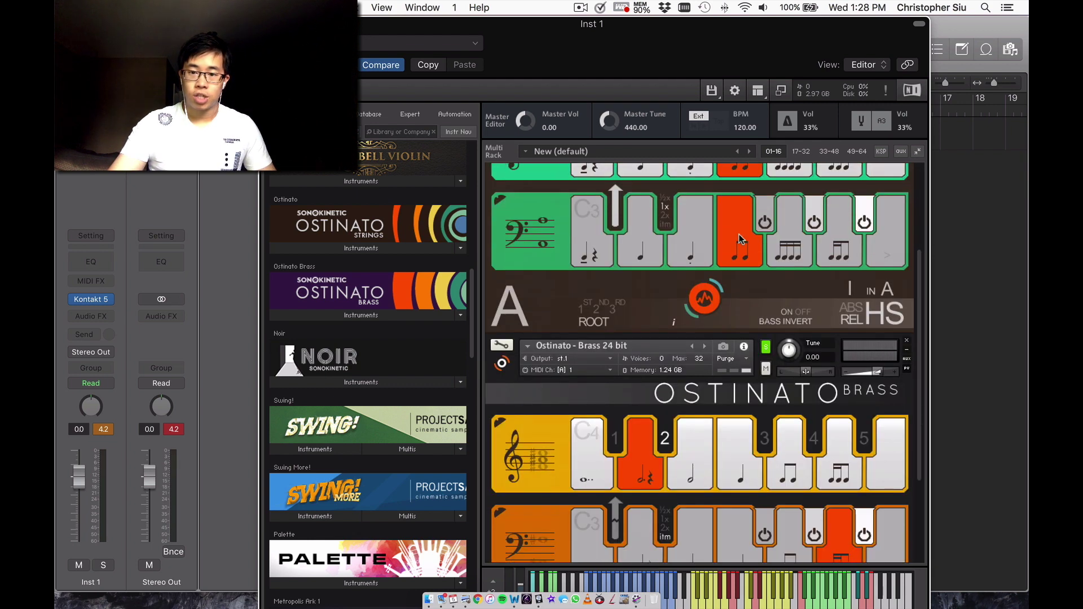
pyautogui.scroll(3, 739, 234)
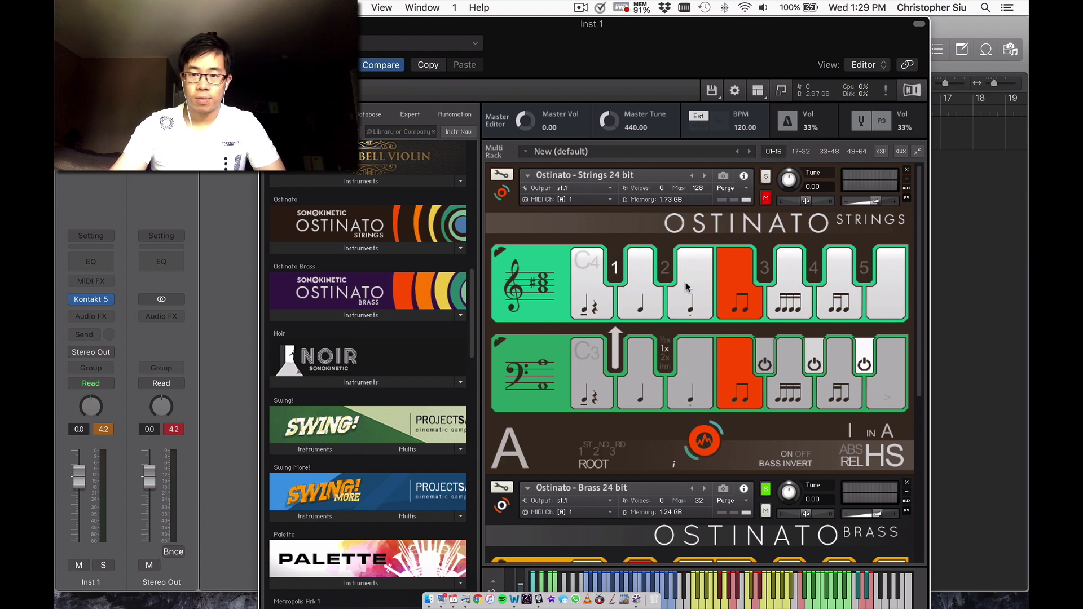
pyautogui.scroll(-5, 686, 282)
pyautogui.scroll(5, 734, 236)
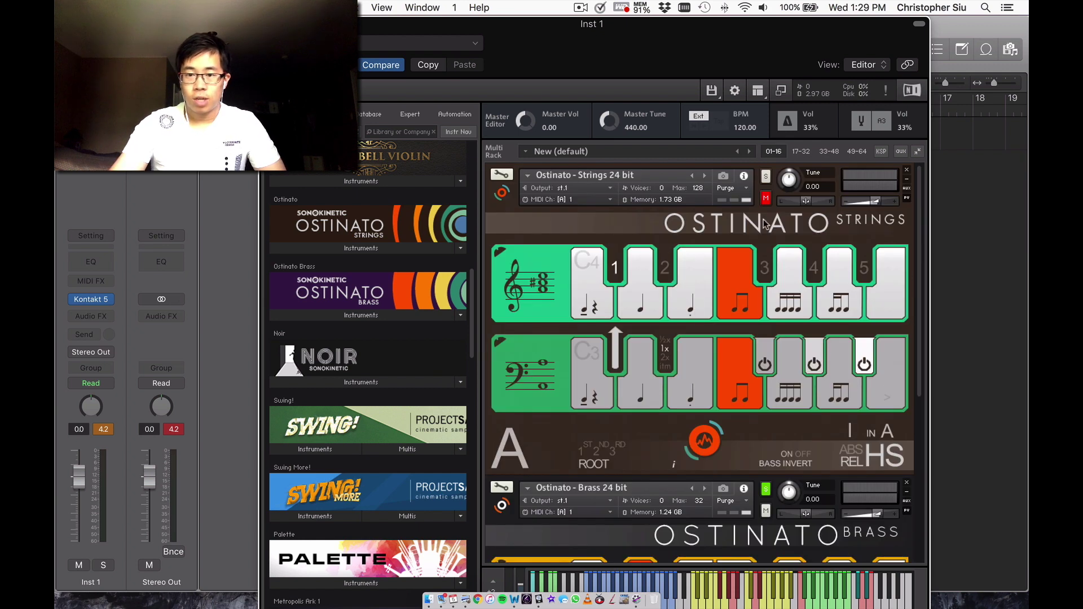
pyautogui.click(766, 177)
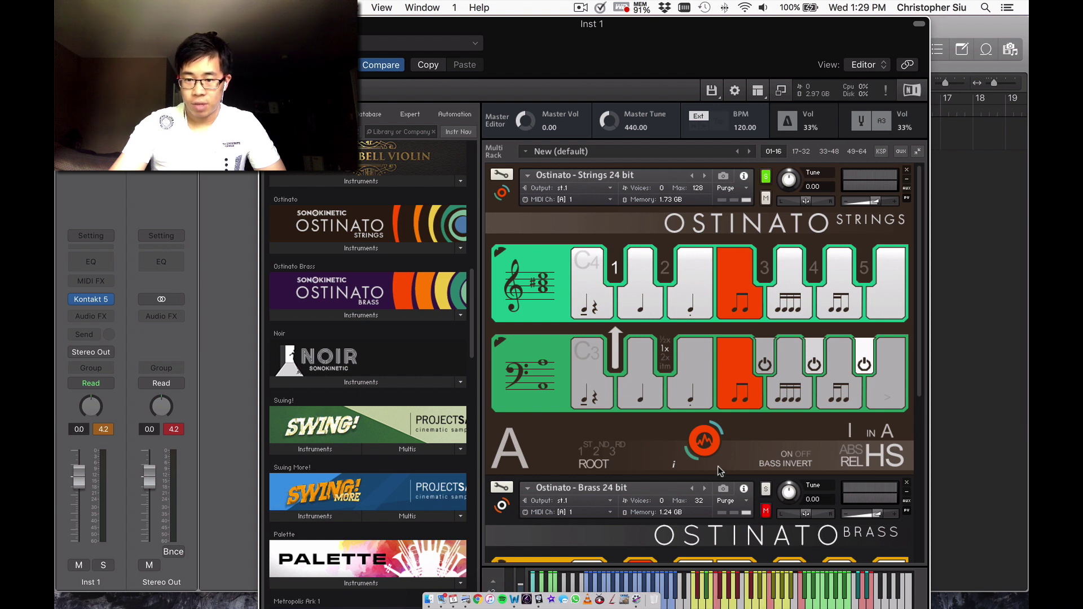
pyautogui.click(765, 176)
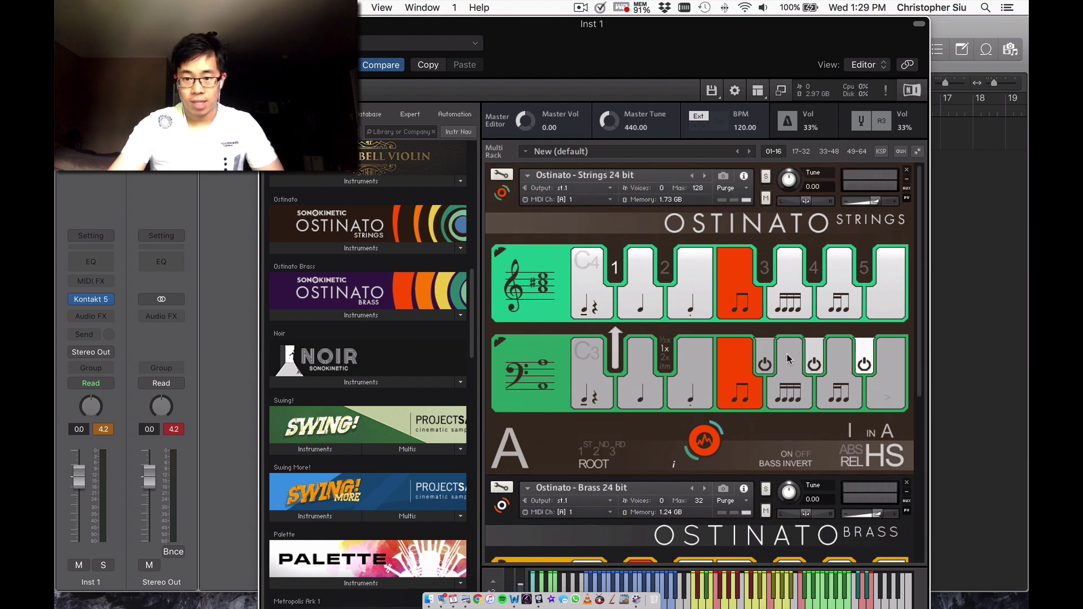
# Open MIDI learn options on the Brass phrase toggles in both rows, then dismiss the popup
pyautogui.scroll(-5, 789, 359)
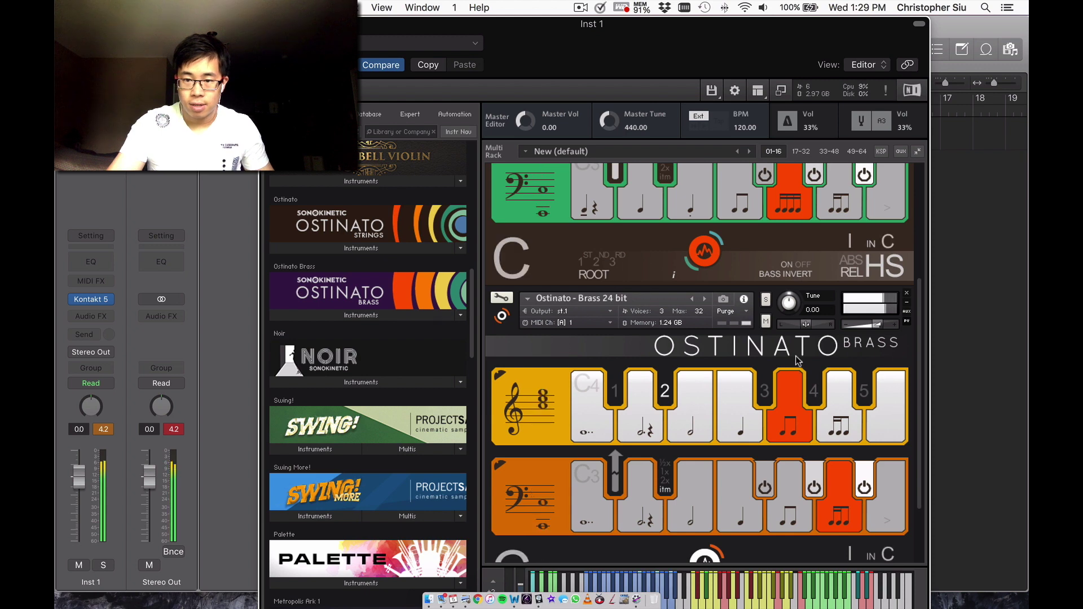
pyautogui.scroll(5, 795, 356)
pyautogui.scroll(-7, 796, 356)
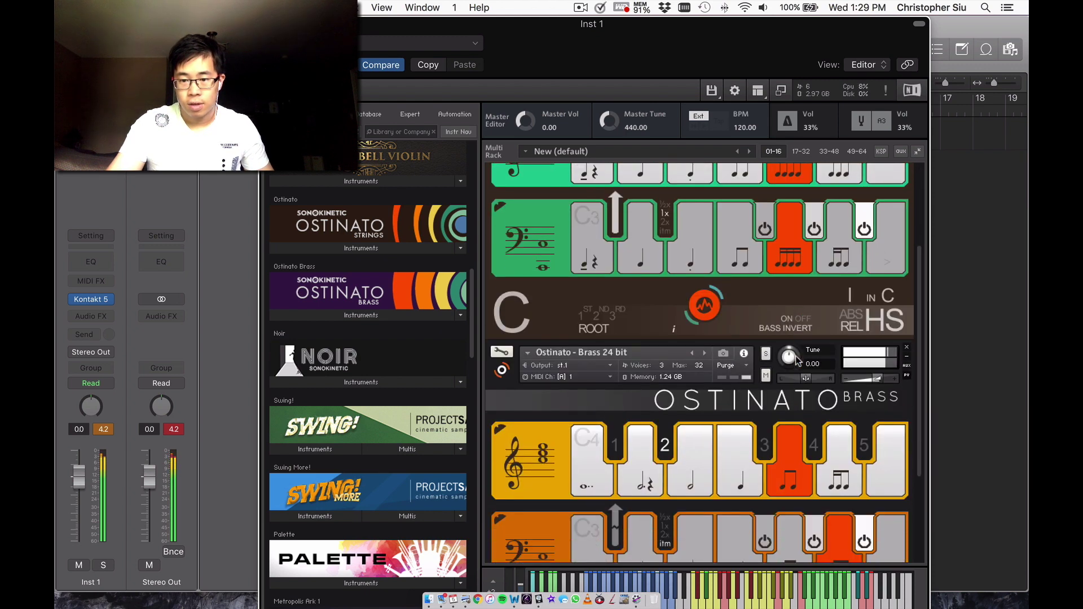
pyautogui.scroll(1, 777, 418)
pyautogui.rightClick(778, 418)
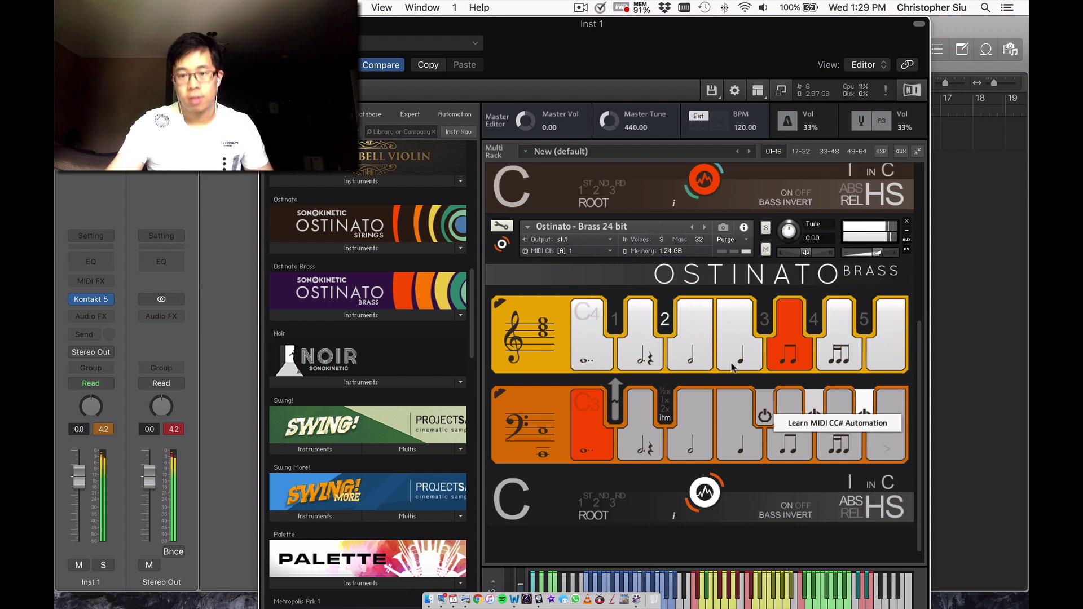
pyautogui.rightClick(721, 360)
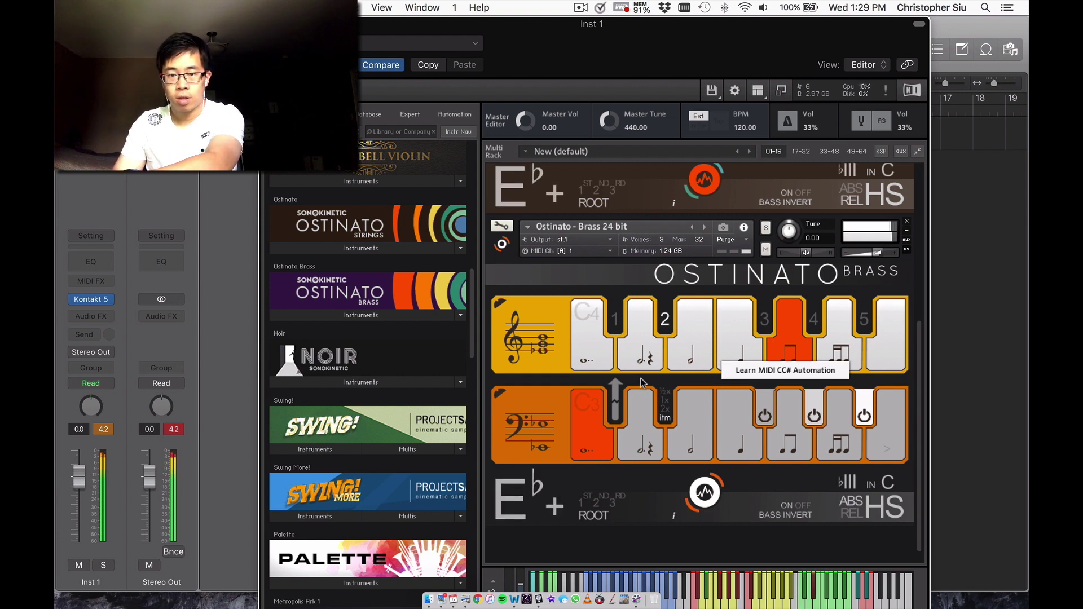
pyautogui.click(593, 363)
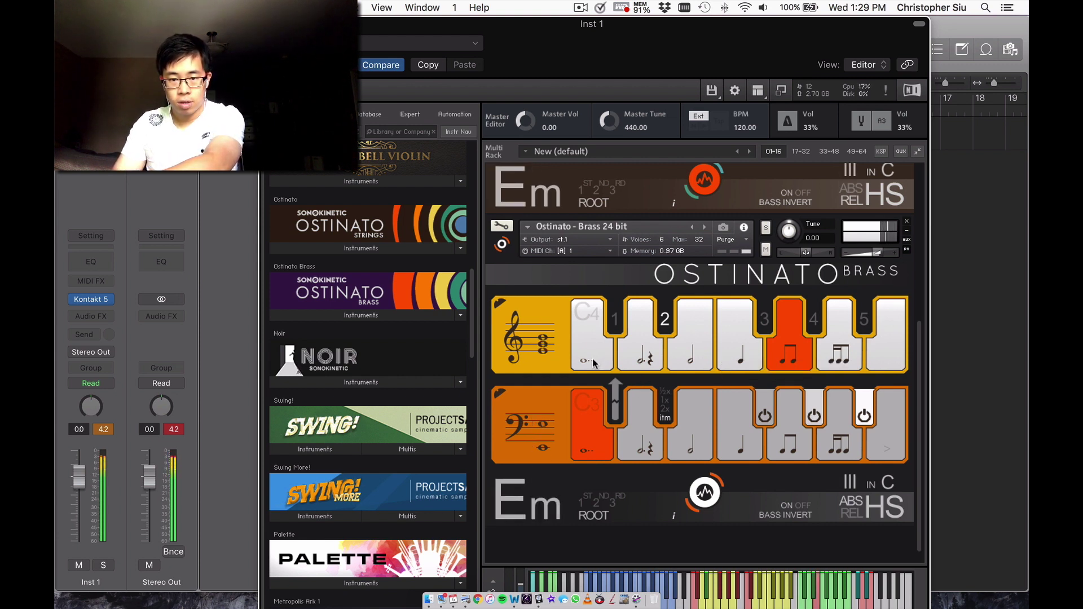
pyautogui.scroll(5, 593, 362)
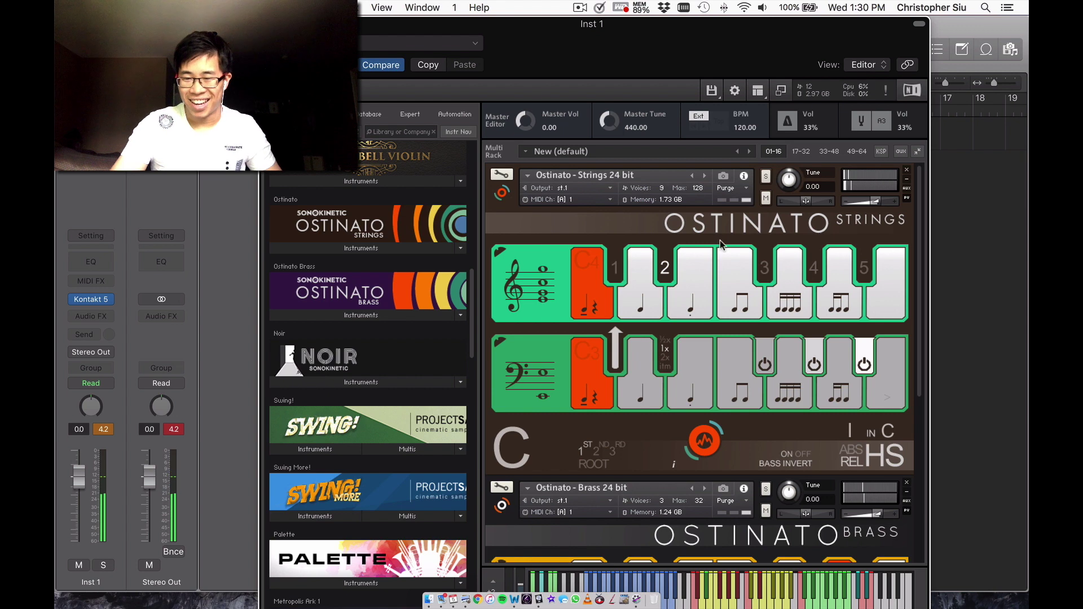
pyautogui.scroll(-5, 720, 245)
pyautogui.scroll(-5, 719, 246)
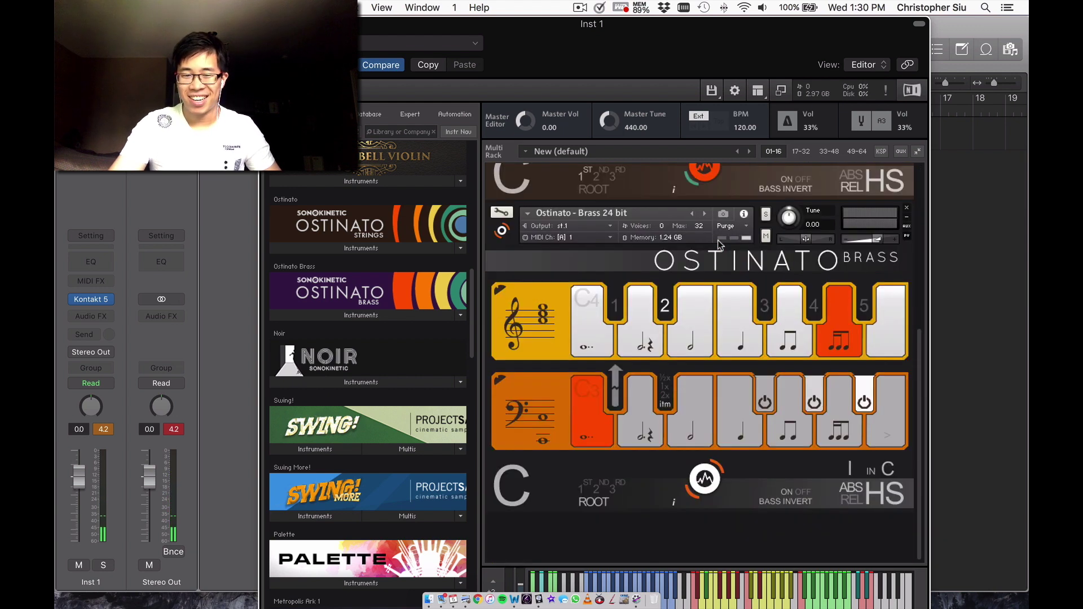
pyautogui.scroll(10, 691, 303)
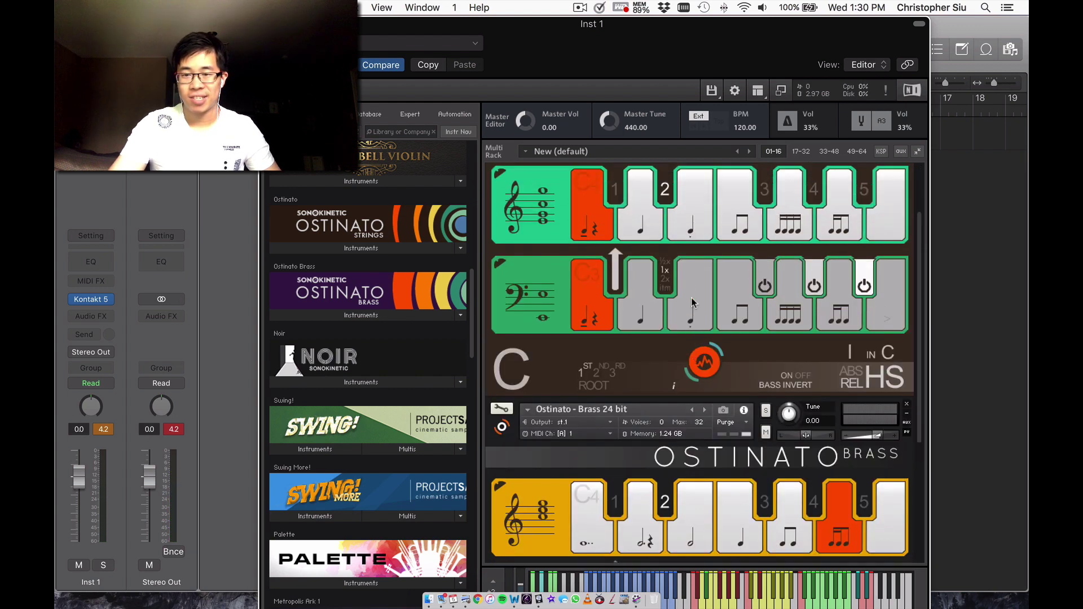